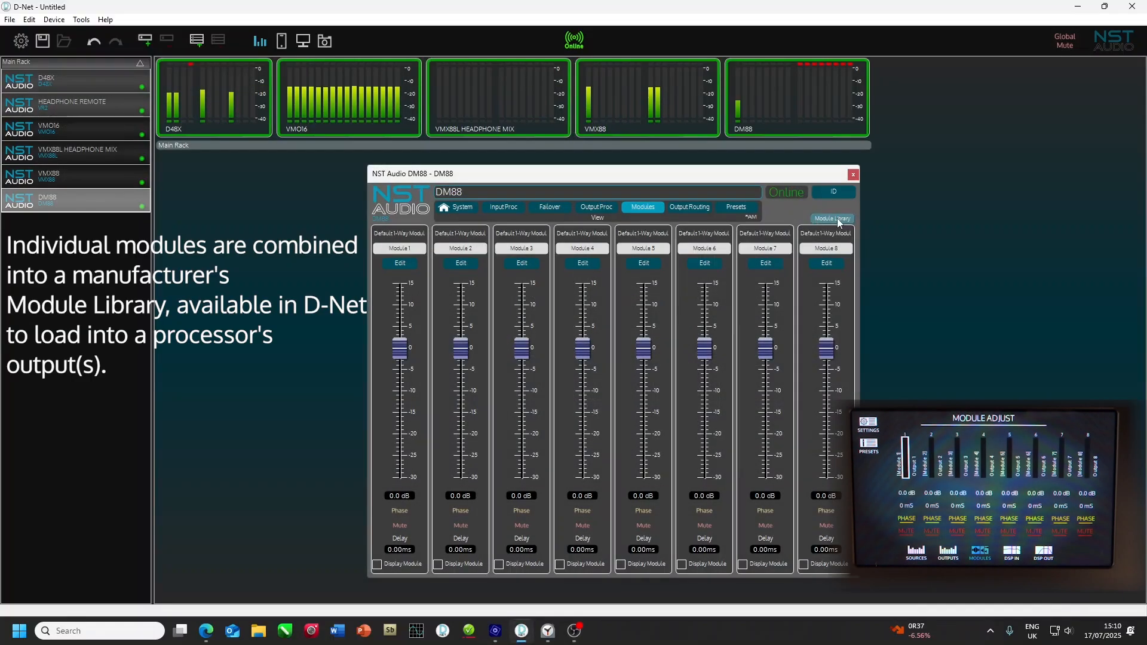
Step: Load the Funktion-One Res5+F221 module from the library onto channels 01 to 04, replacing the modules on those channels
click(839, 219)
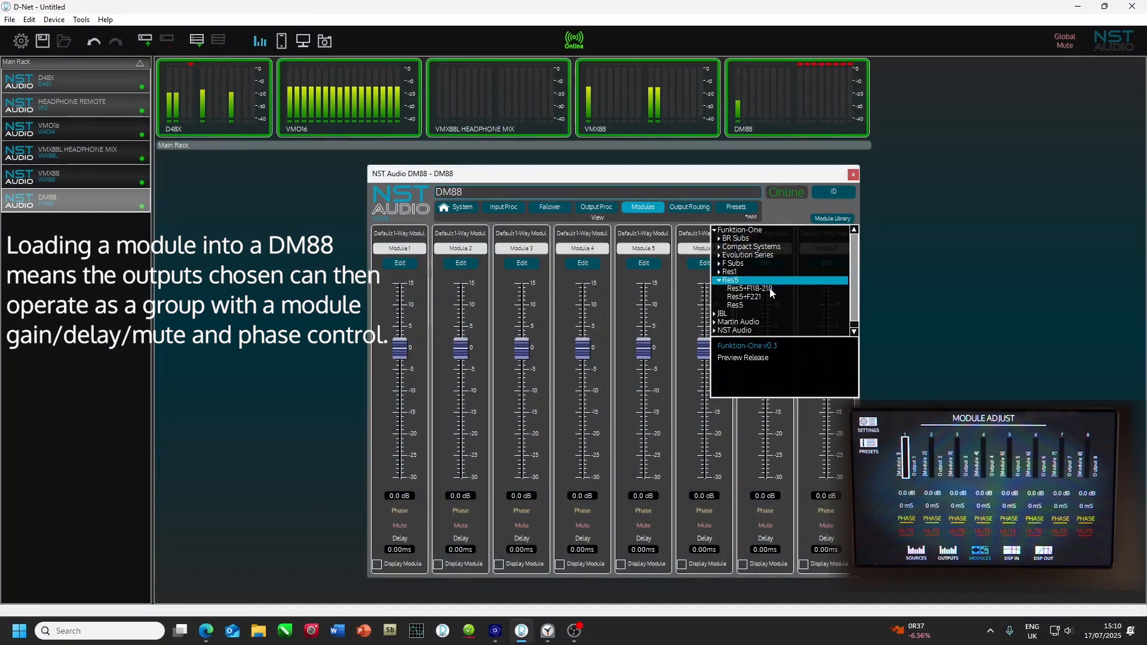
click(771, 290)
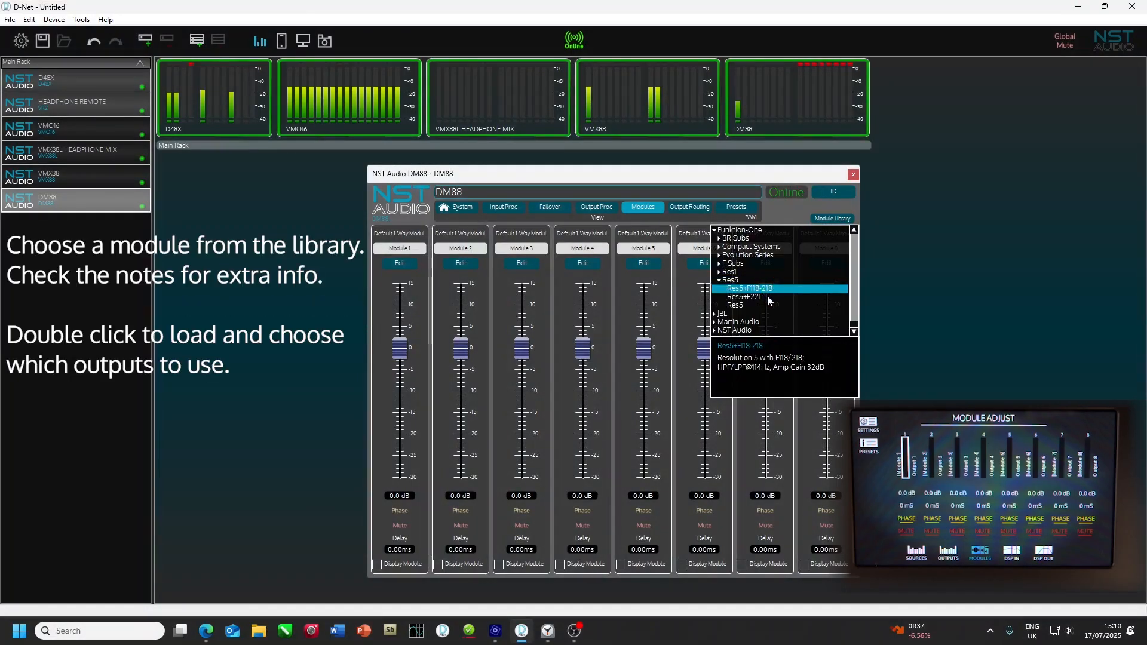
click(768, 296)
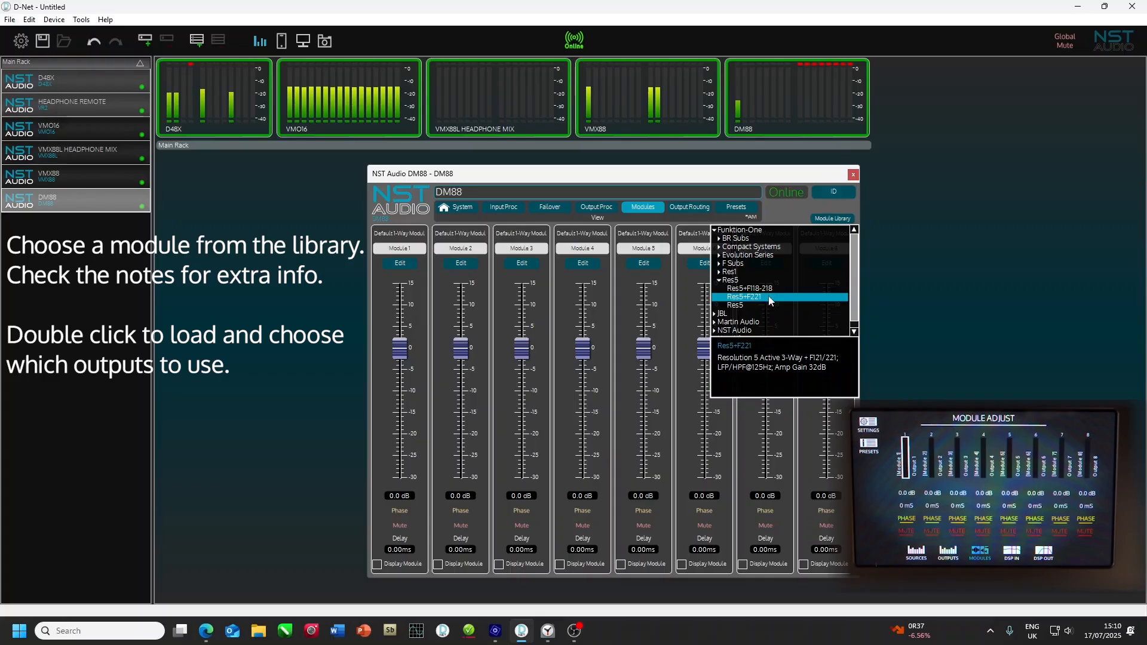
double_click(769, 300)
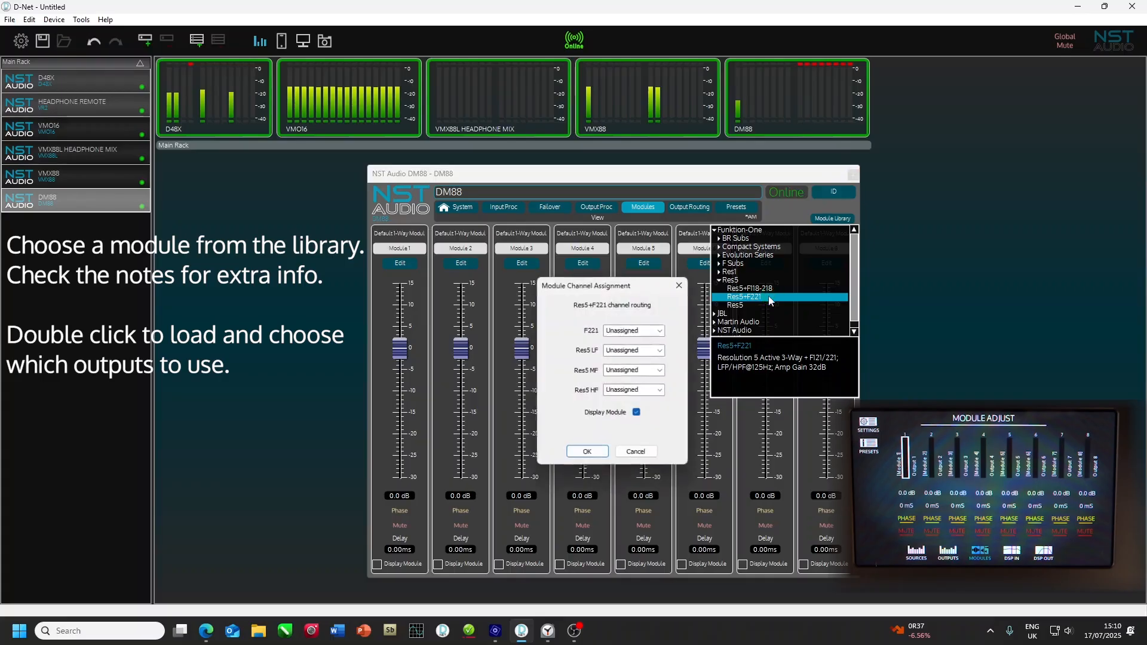
click(663, 331)
click(660, 348)
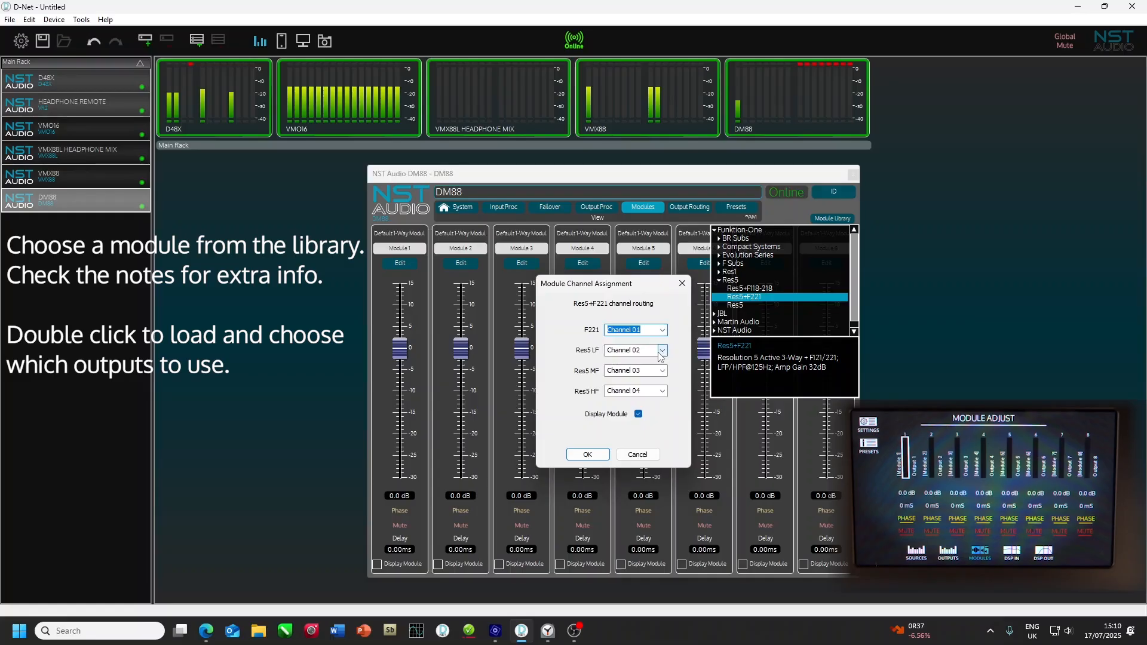
click(661, 352)
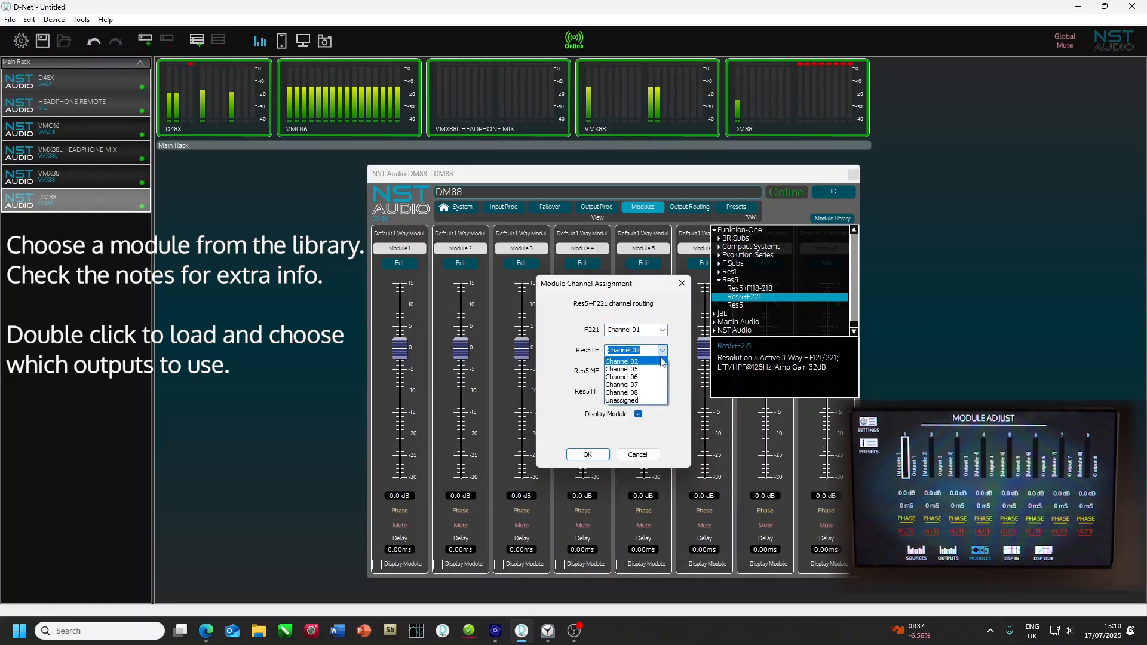
click(664, 353)
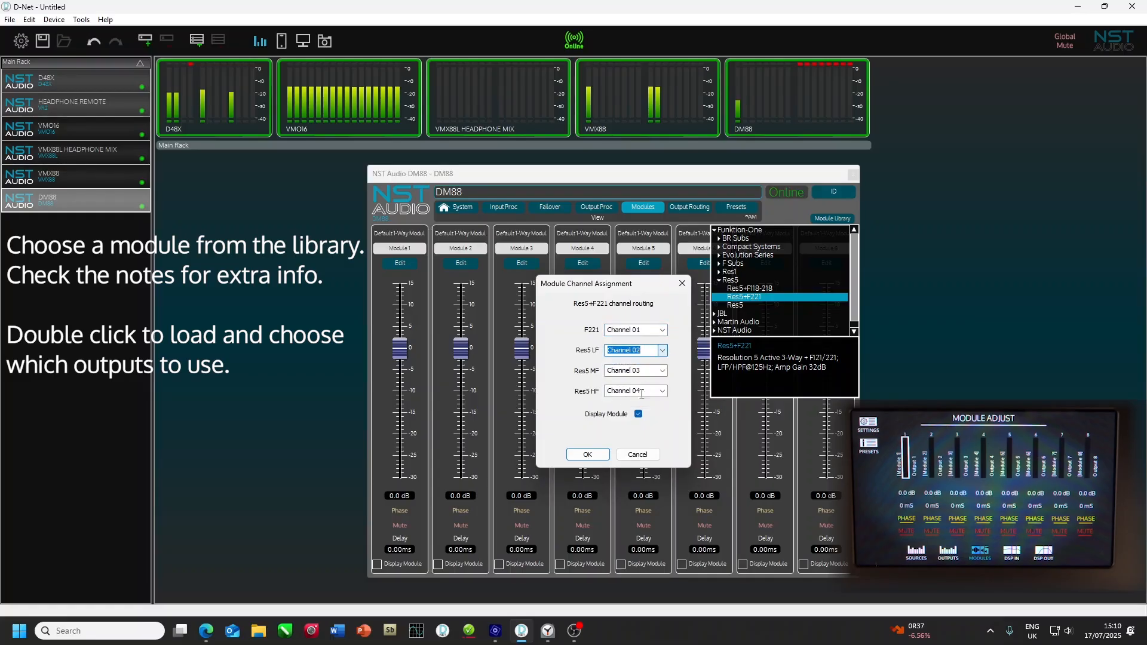
click(588, 455)
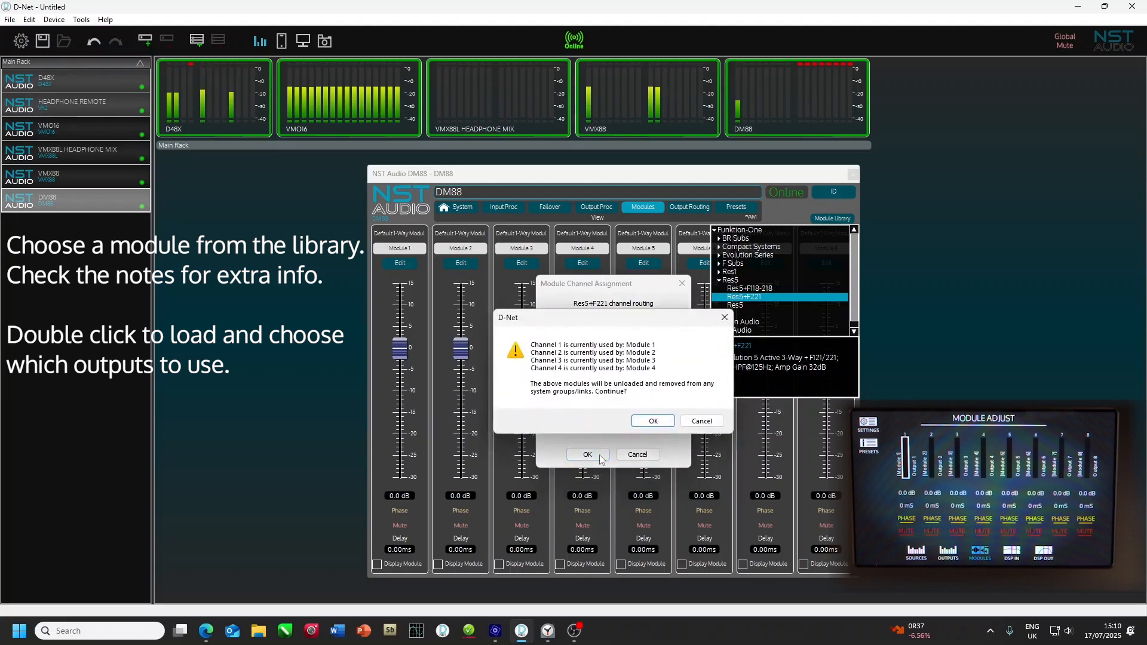
click(656, 421)
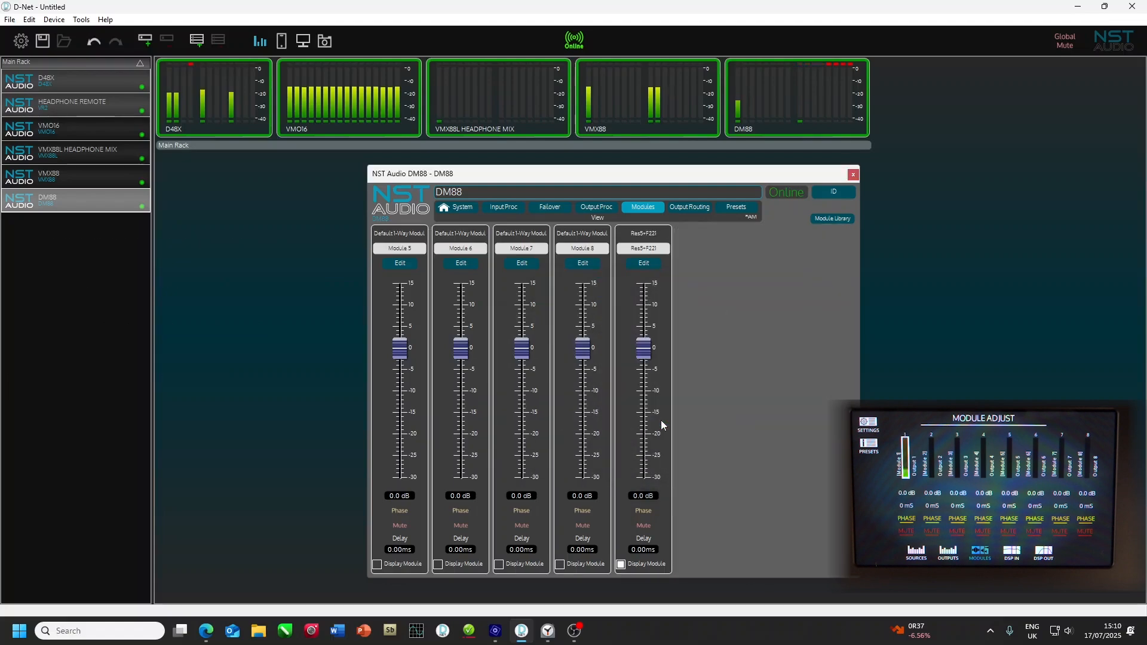
Step: Load a second Res5+F221 module from the library onto channels 05 to 08, replacing the modules there
click(827, 217)
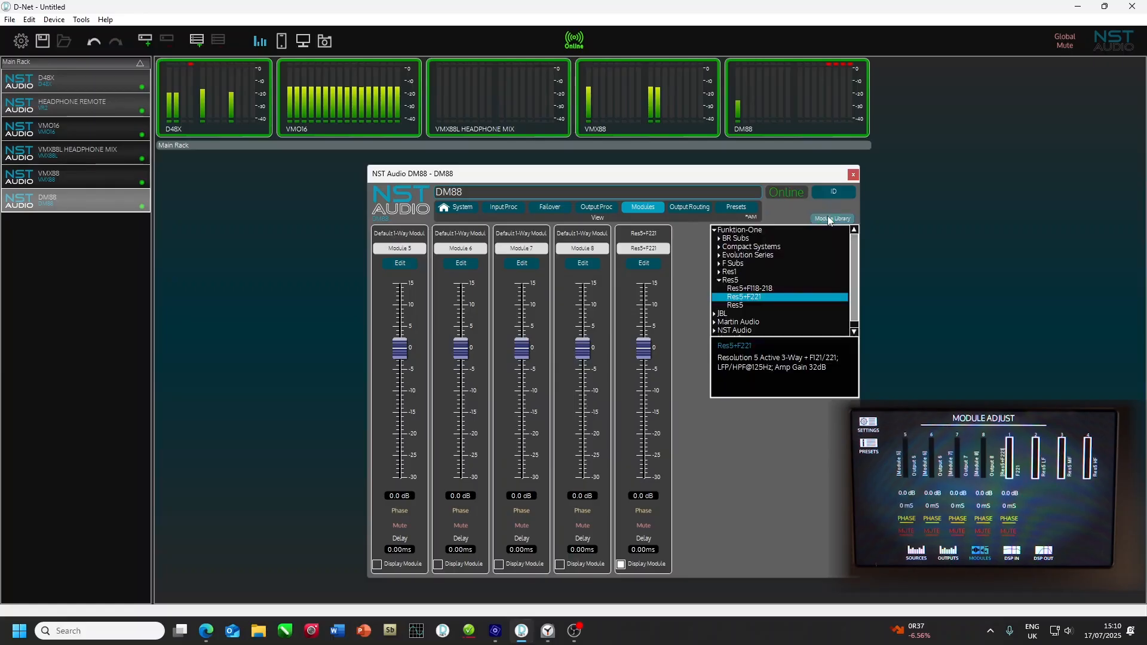
double_click(753, 298)
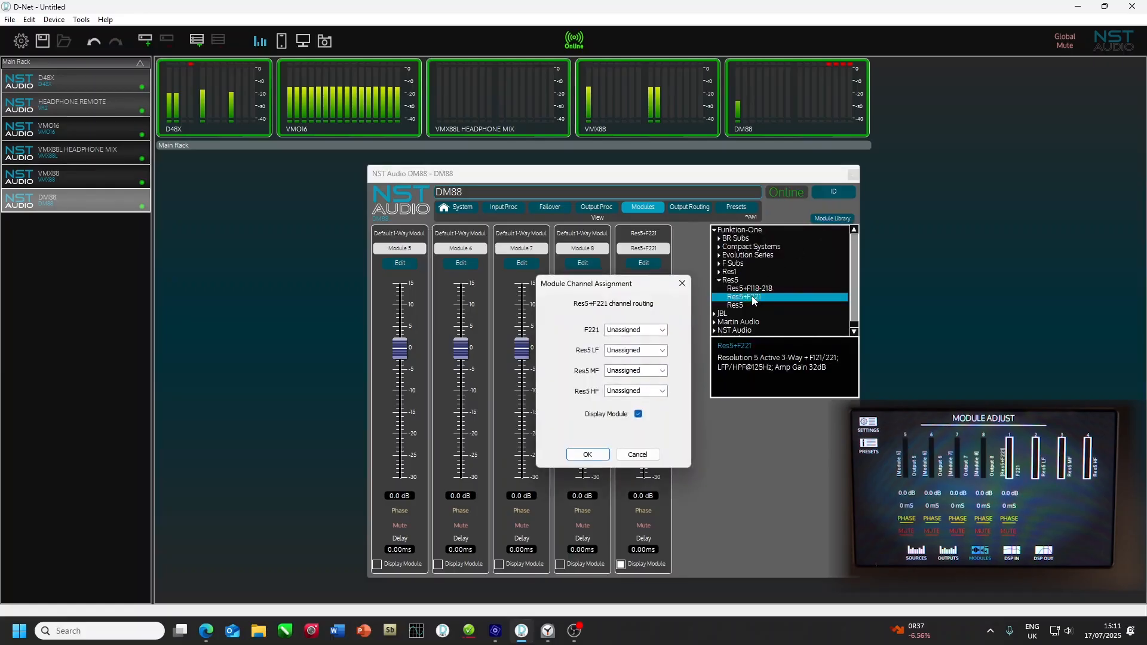
click(665, 330)
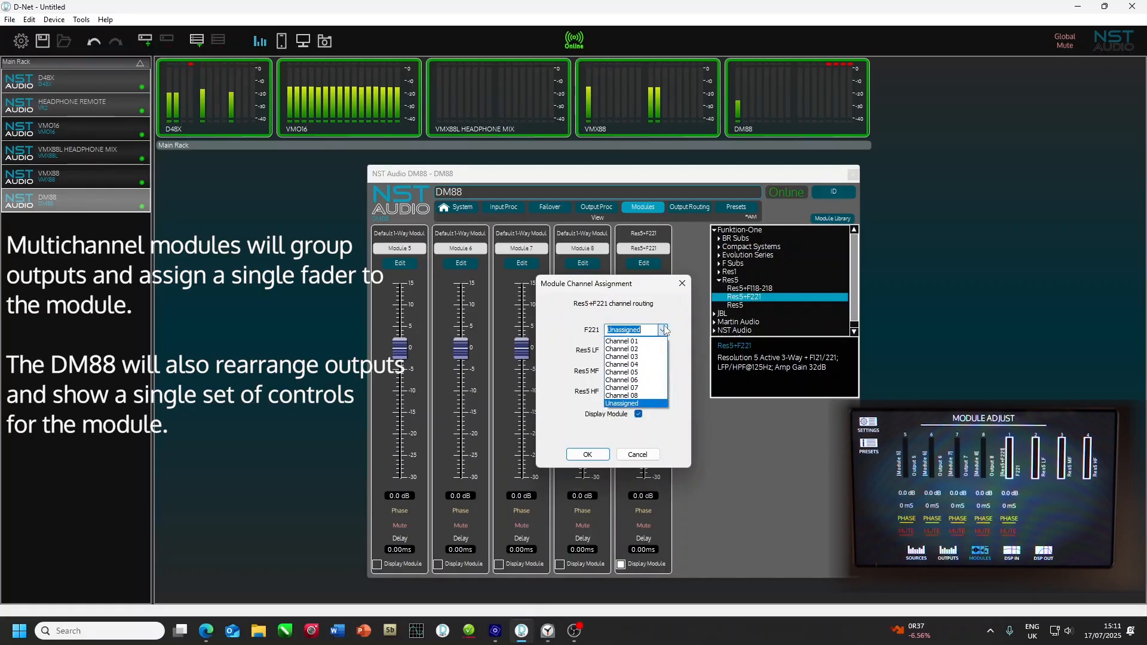
click(648, 374)
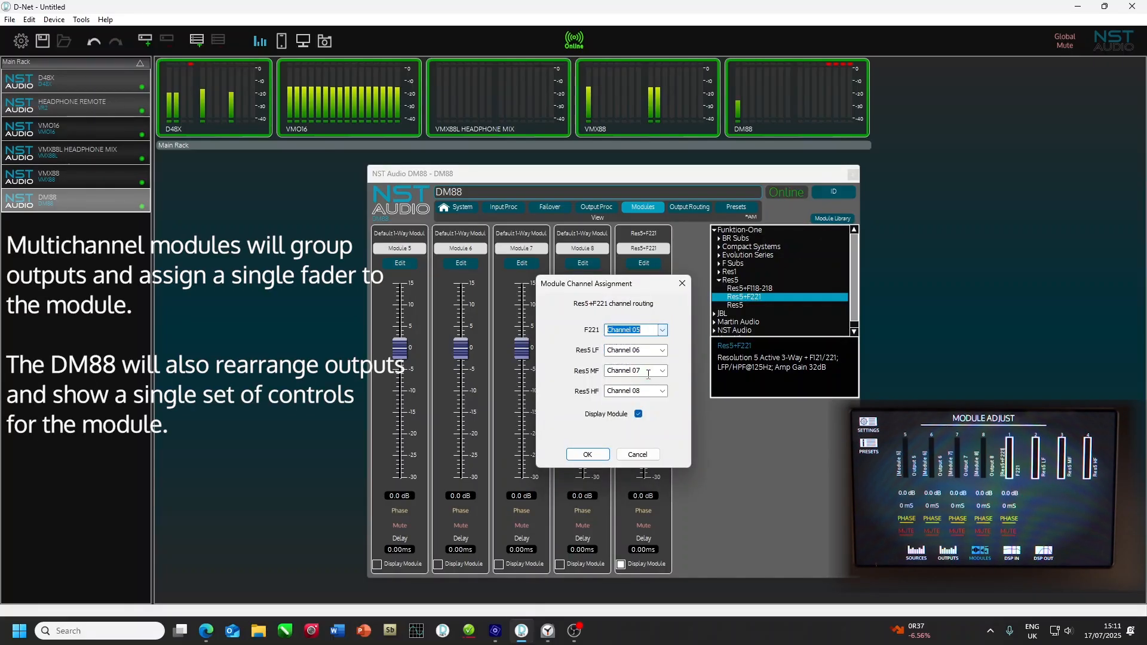
click(588, 456)
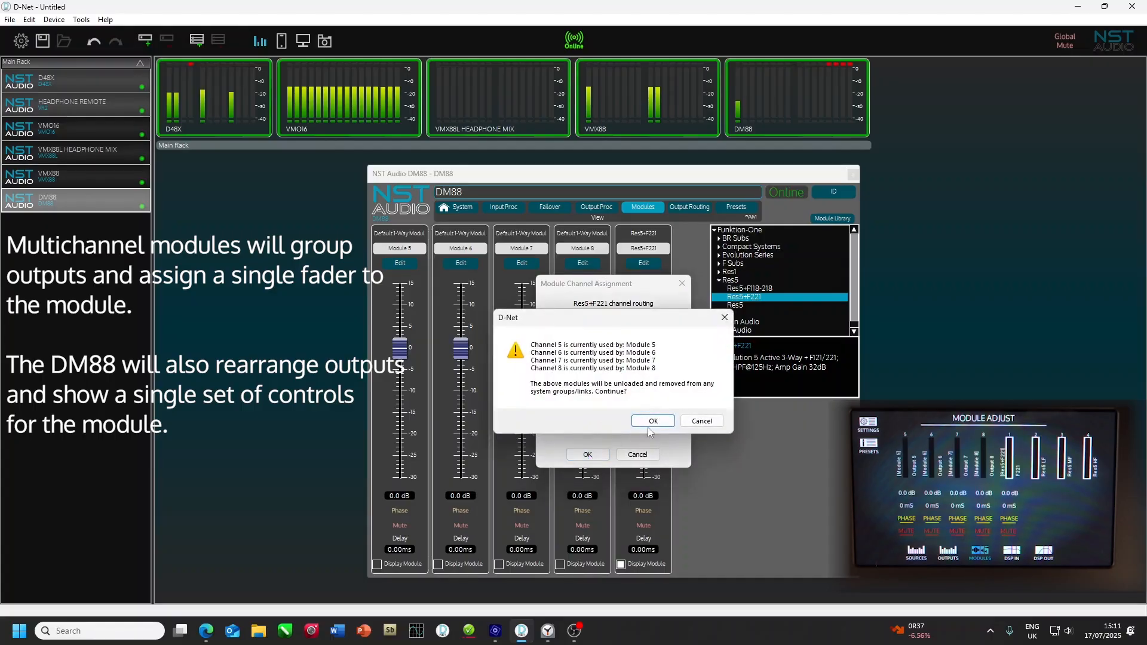
click(652, 422)
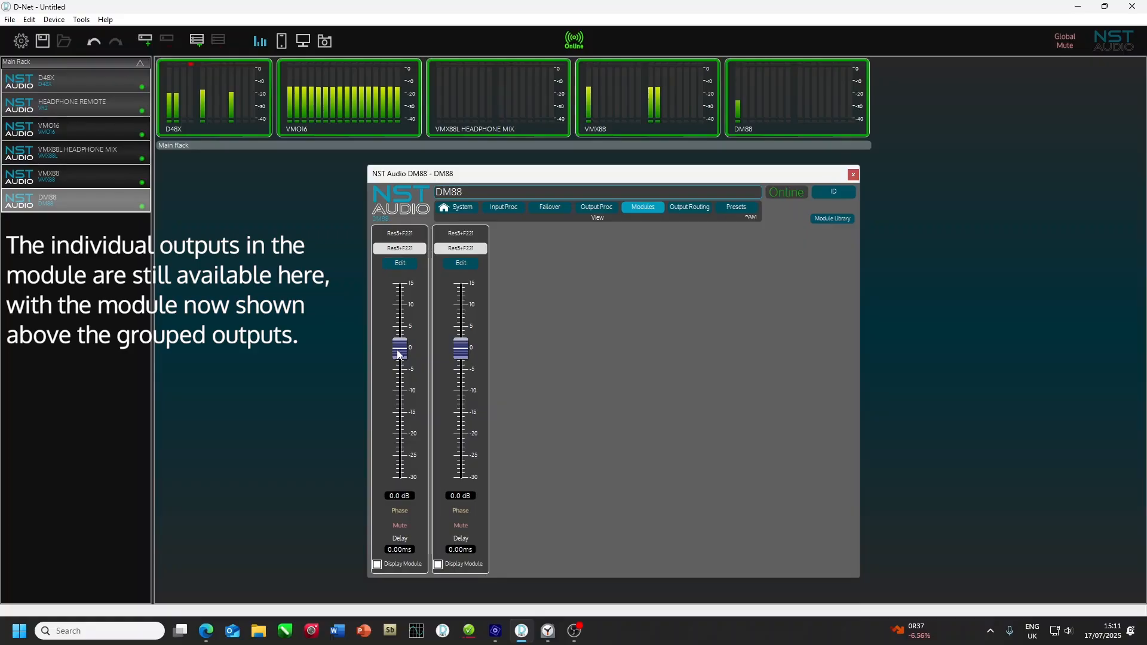
Step: Examine the output processing of both Res5+F221 modules and read the info notes for the first module's F221 output
click(400, 264)
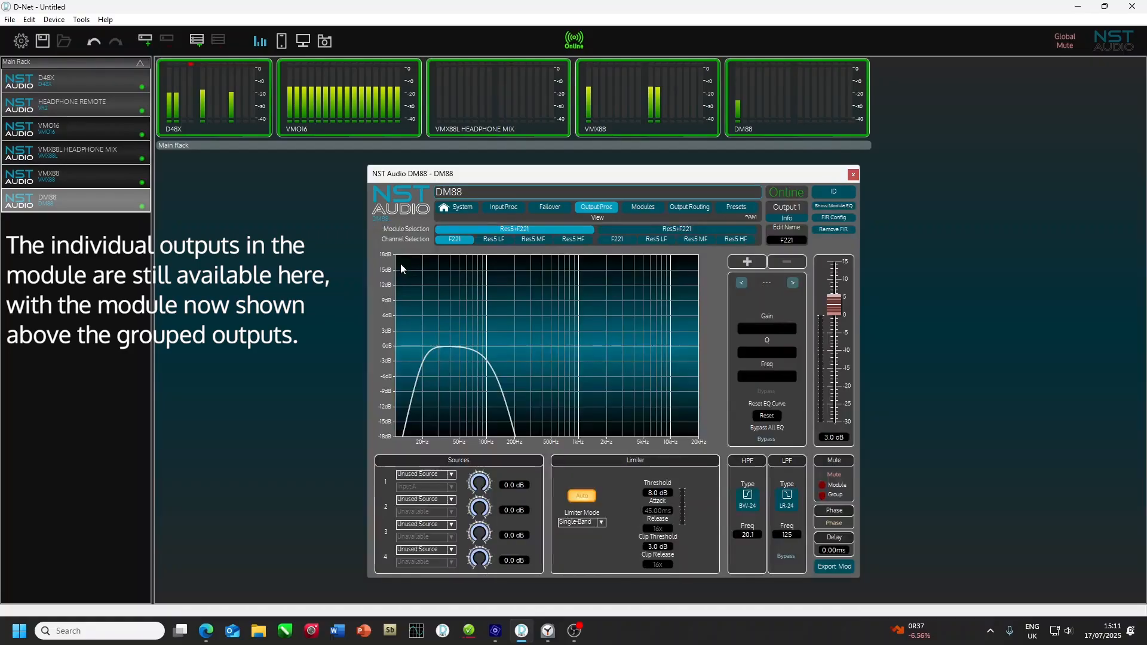
click(654, 230)
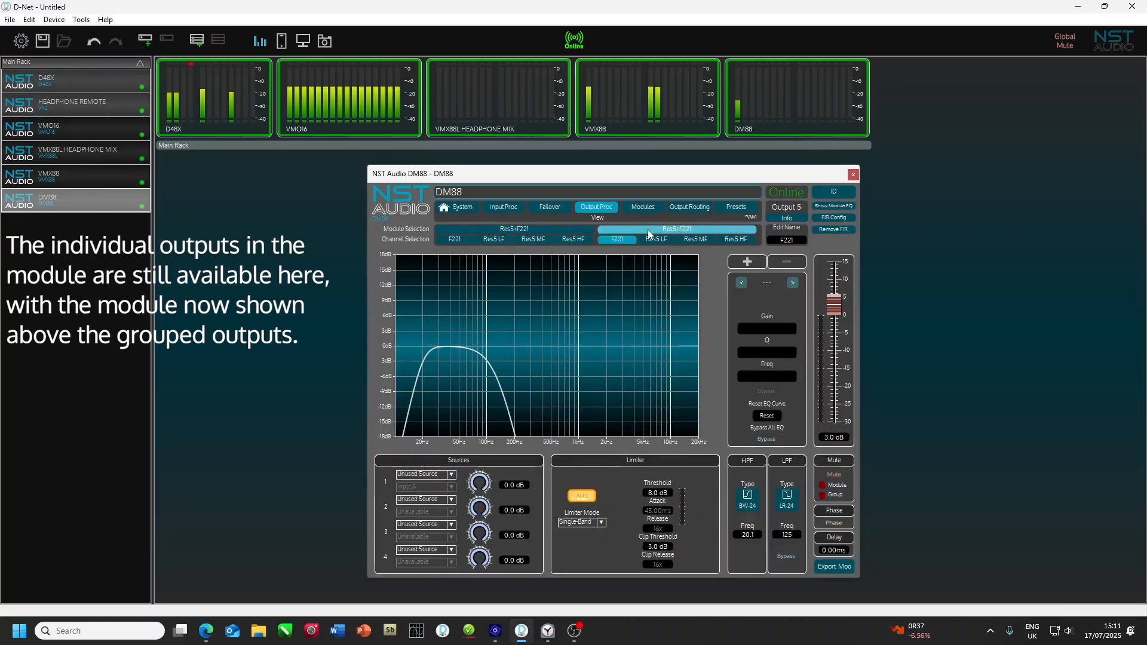
click(568, 231)
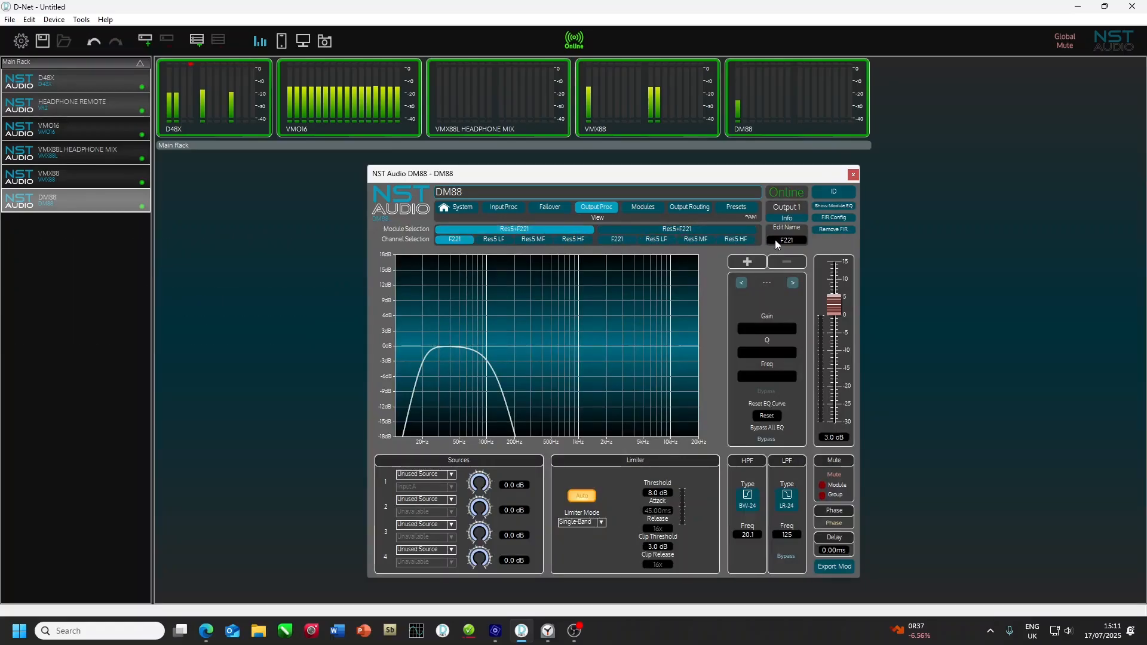
click(791, 206)
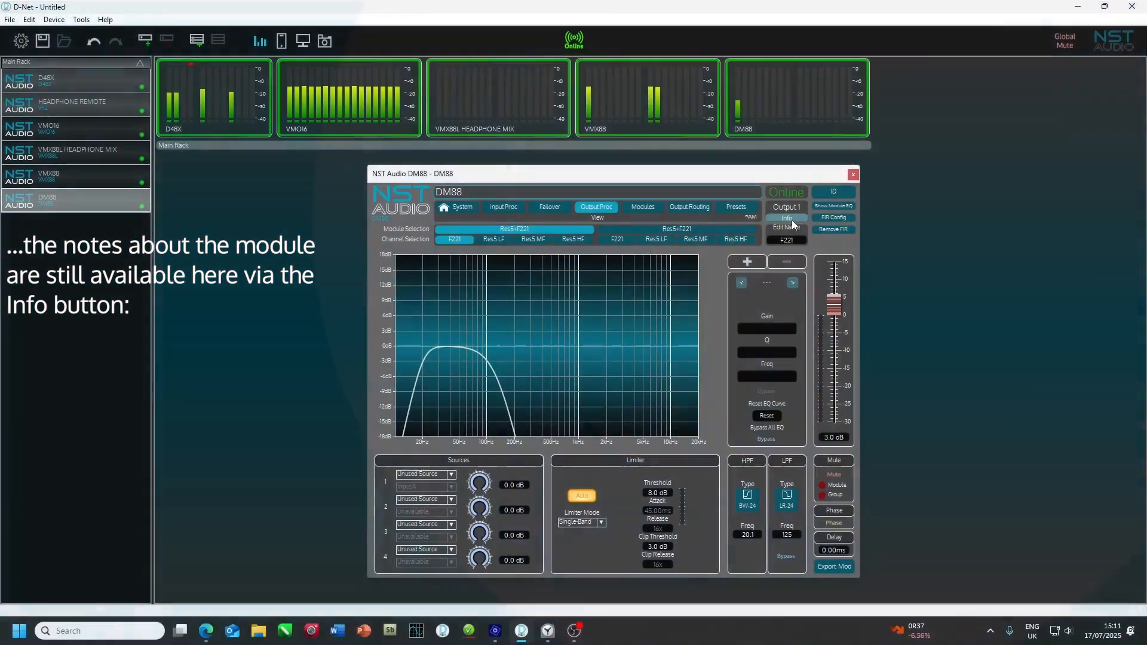
mouse_move(792, 221)
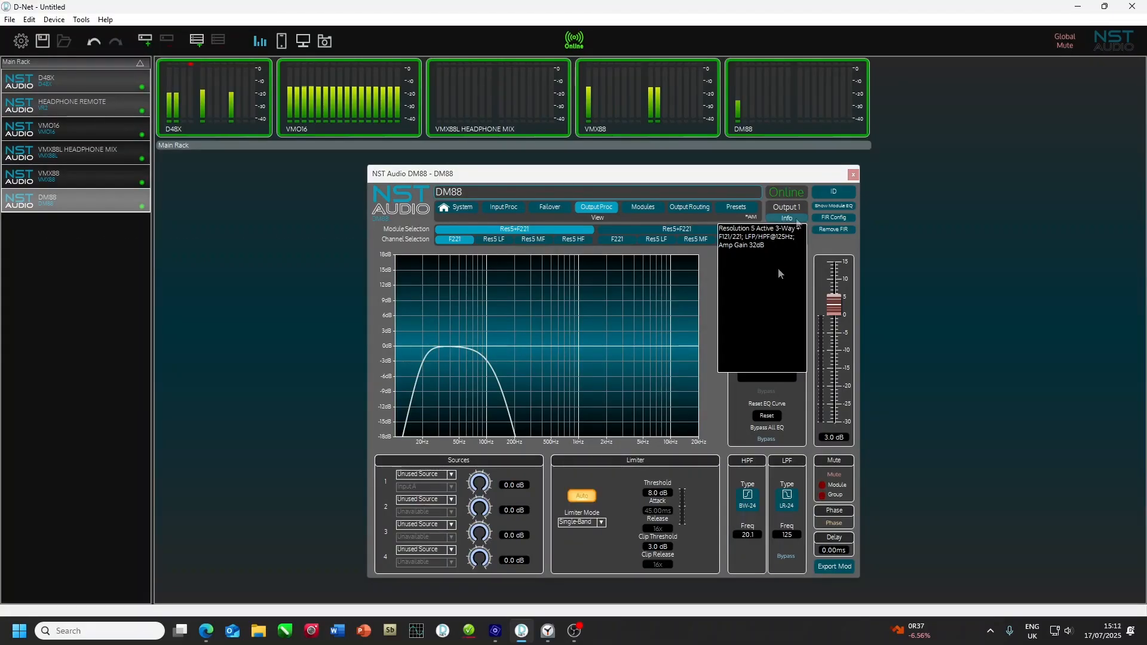
click(797, 220)
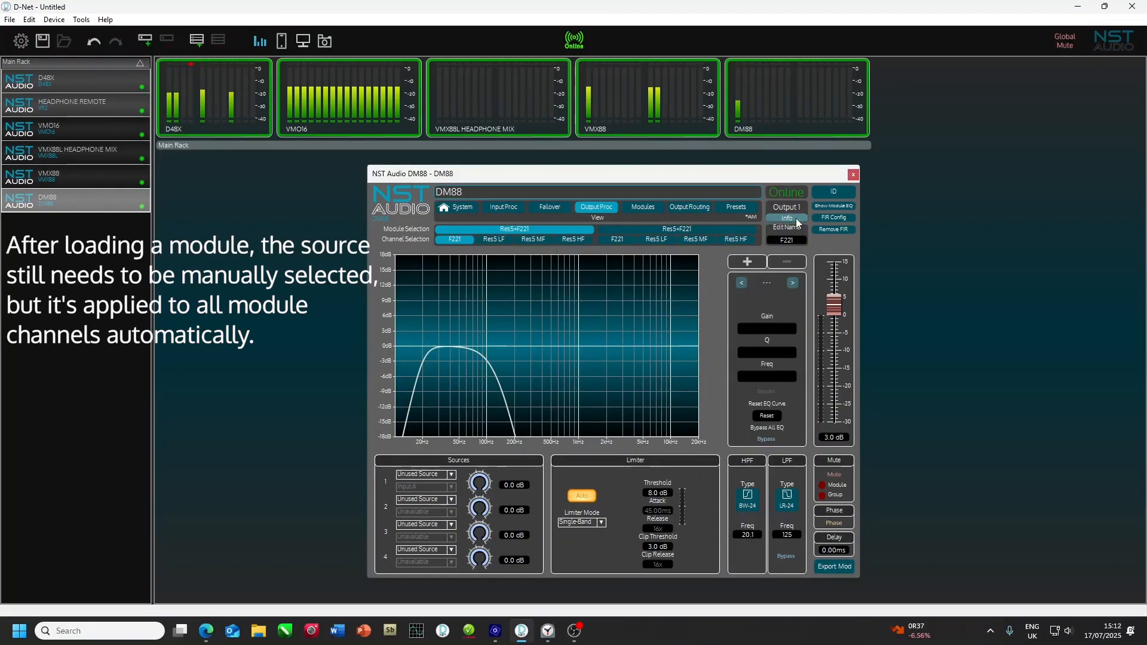
Step: Set the first source of the first Res5+F221 module to AES in and check its Res5 LF, MF and HF channels
click(433, 475)
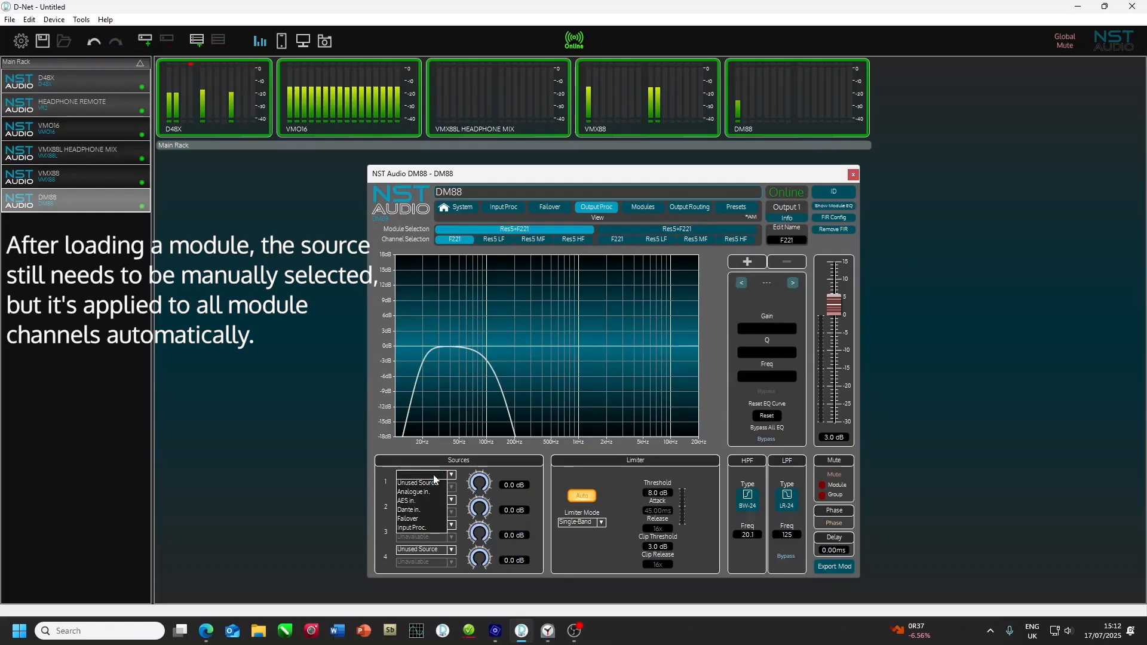
click(426, 502)
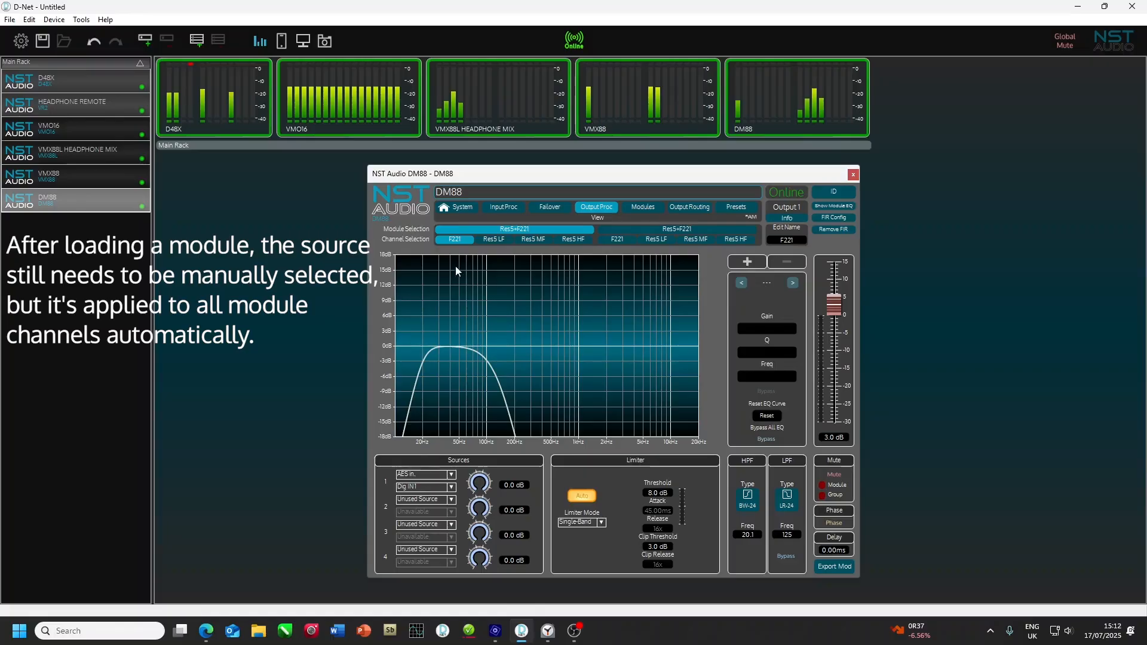
click(492, 241)
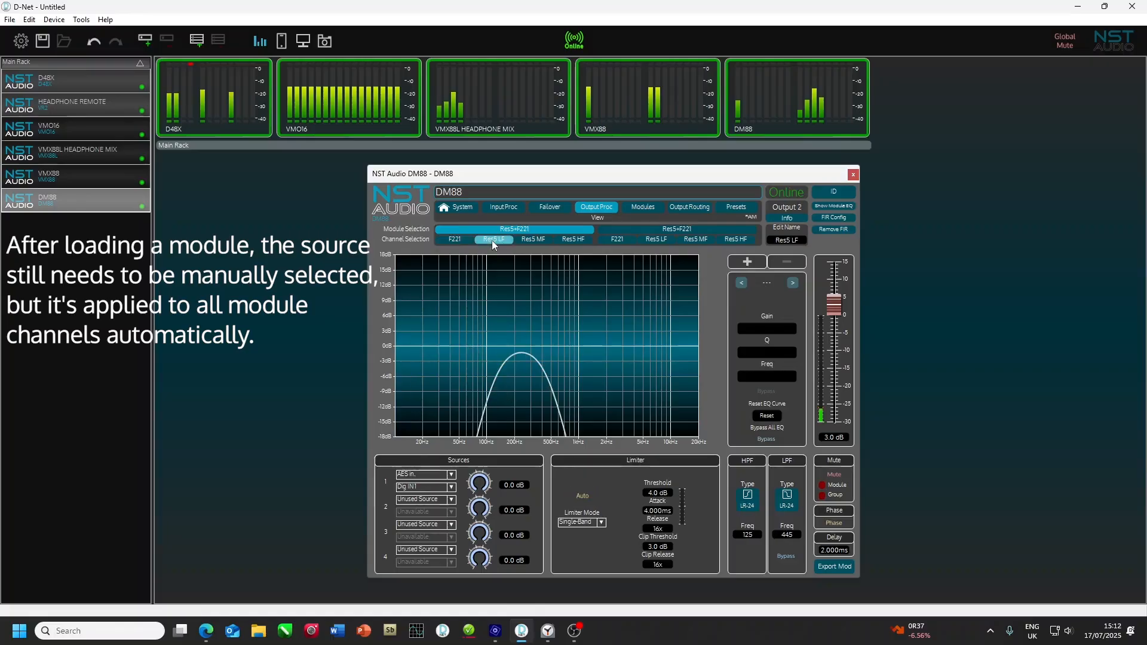
click(529, 242)
click(587, 241)
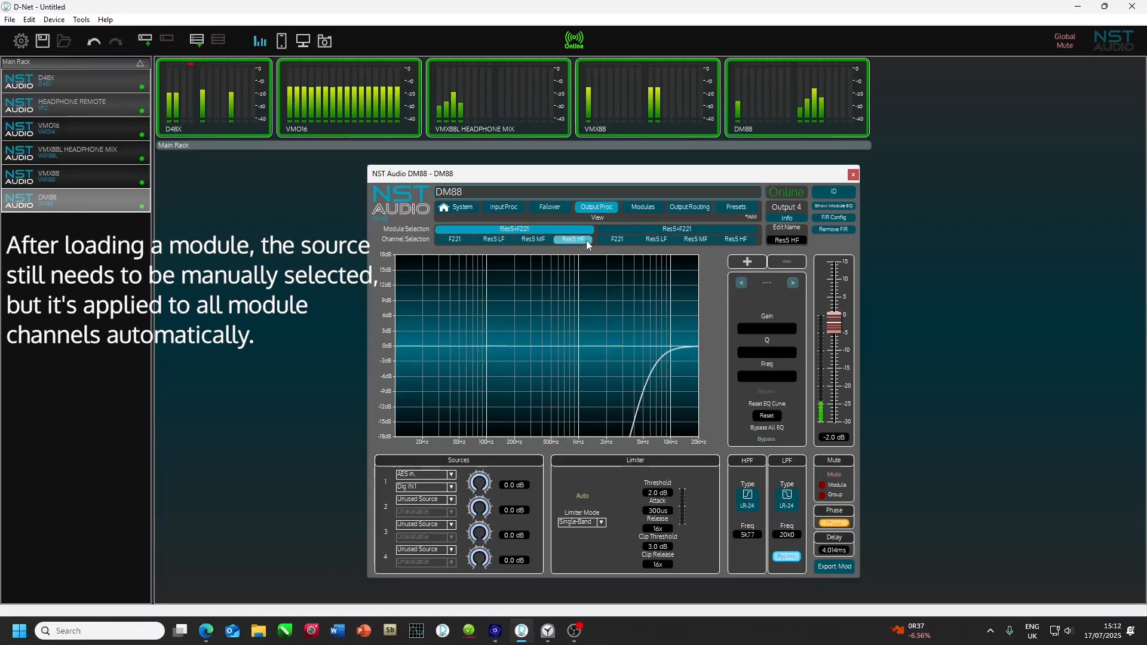
Step: Set the first source of the second Res5+F221 module to AES in, choose its digital input, and check its Res5 LF and HF channels
click(647, 227)
click(413, 475)
click(411, 503)
click(418, 487)
click(421, 506)
click(655, 240)
click(738, 239)
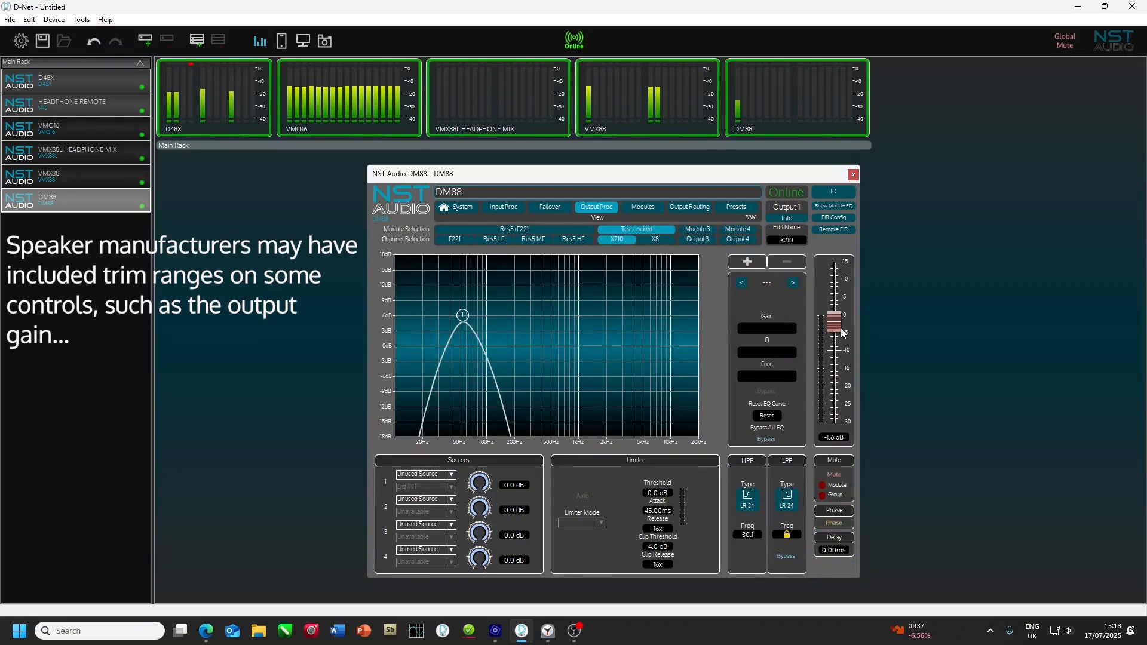
Step: Lower the output gain of the X210 channel in the Test Locked module
drag(839, 323, 835, 351)
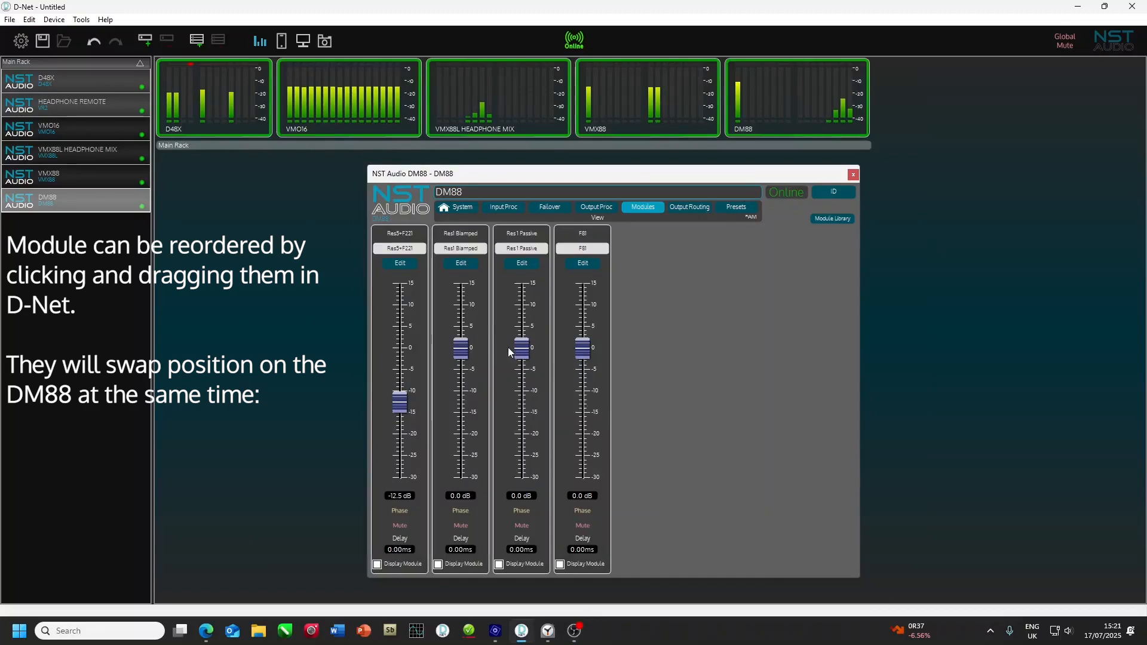
Step: Reorder the modules into the sequence Res1 Passive, Res1 Biamped, F81, Res5+F221
drag(478, 283, 581, 285)
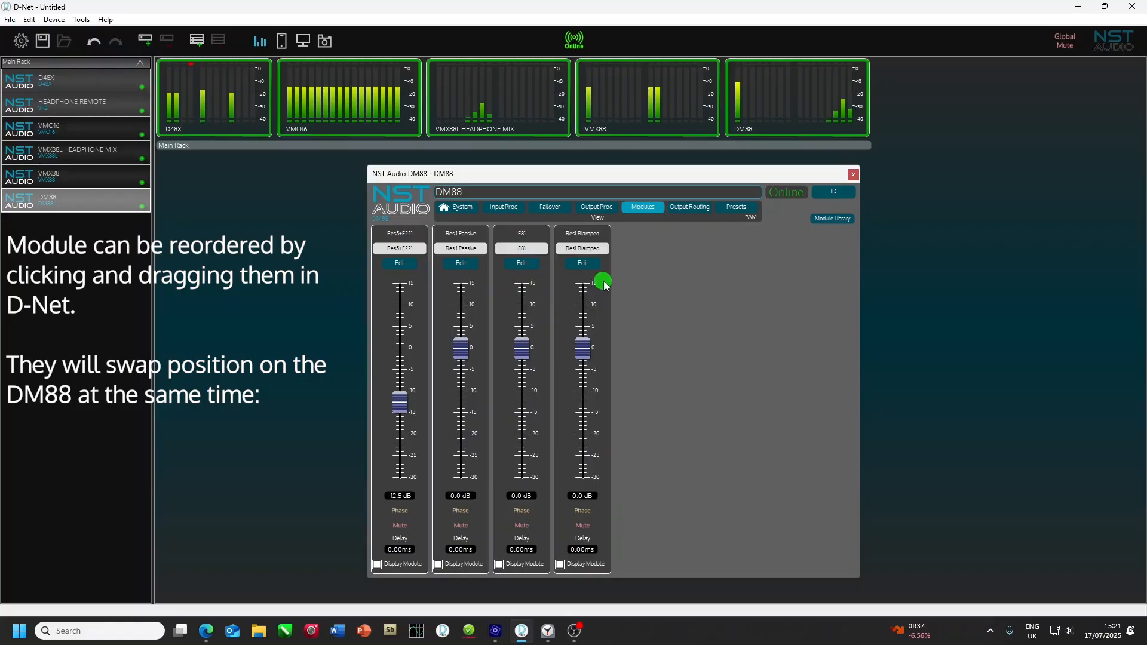
drag(421, 278, 613, 295)
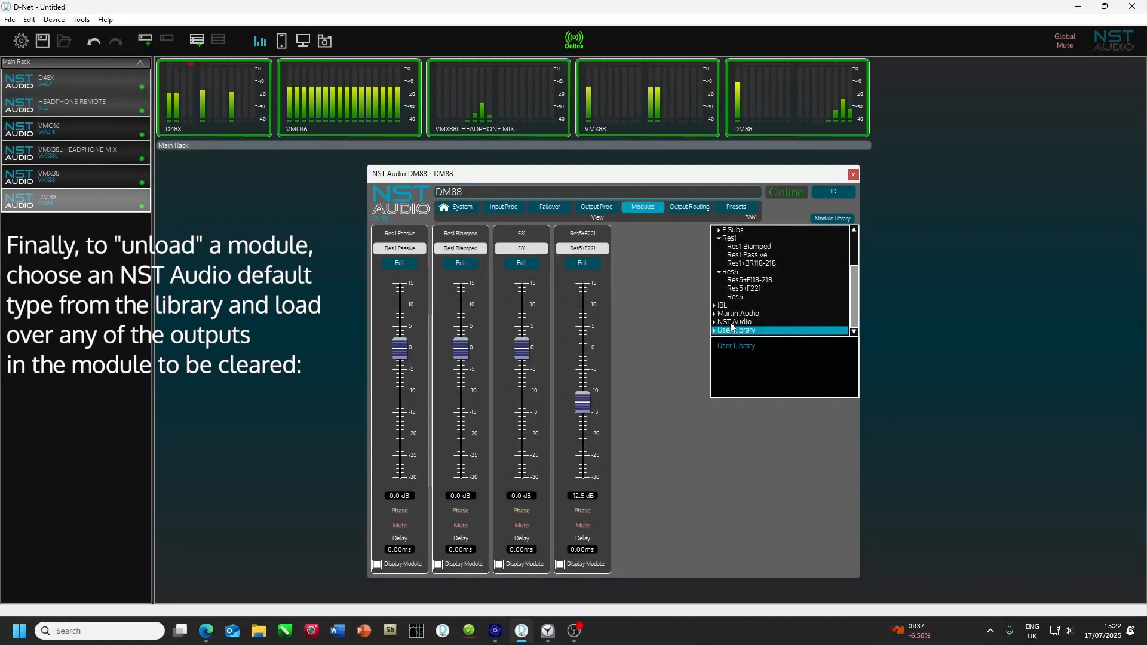
Step: Unload the Res1 Biamped module by loading the NST Audio default NST 1-Way Module onto channel 01
double_click(732, 326)
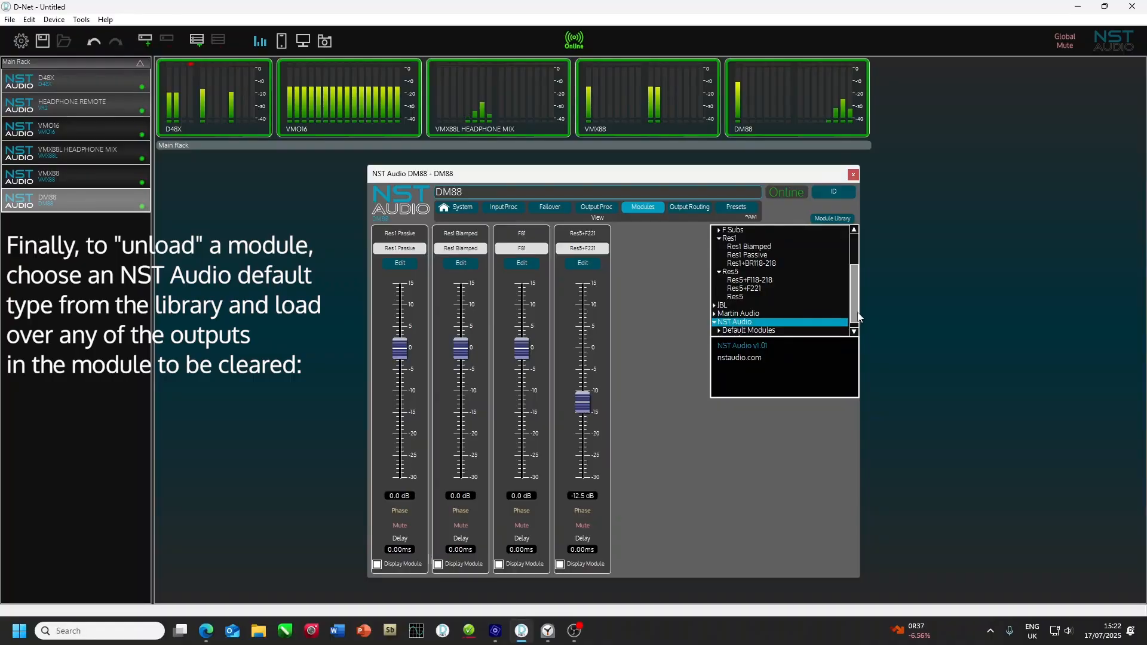
click(858, 328)
double_click(768, 325)
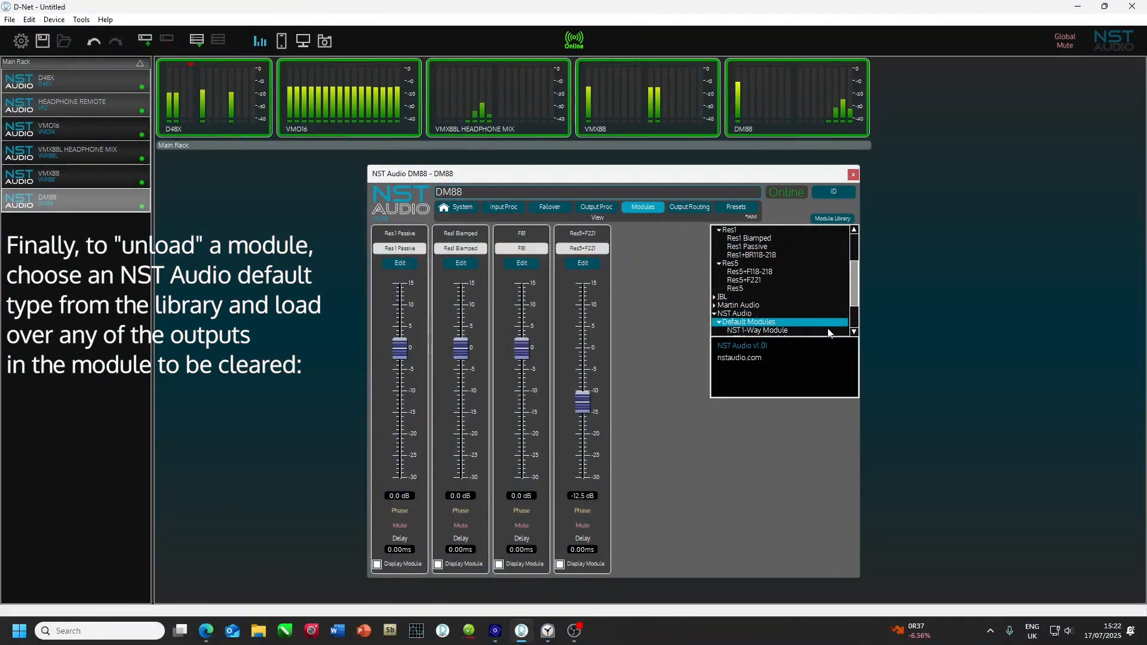
click(853, 332)
click(853, 331)
click(854, 331)
click(853, 332)
click(854, 332)
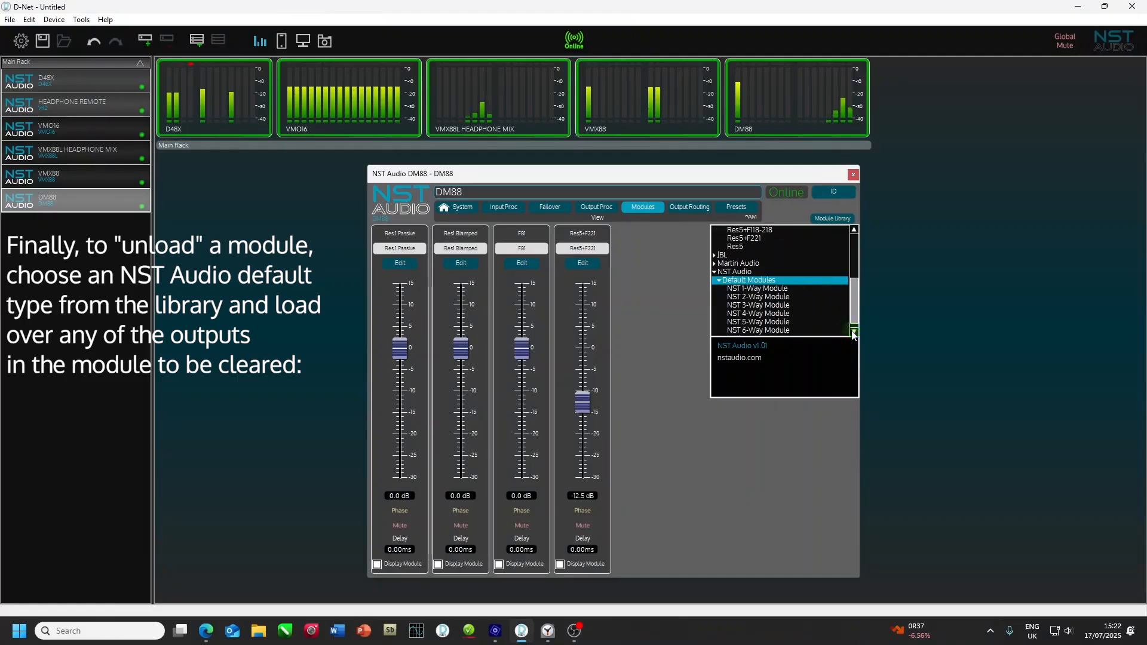
click(854, 332)
double_click(779, 283)
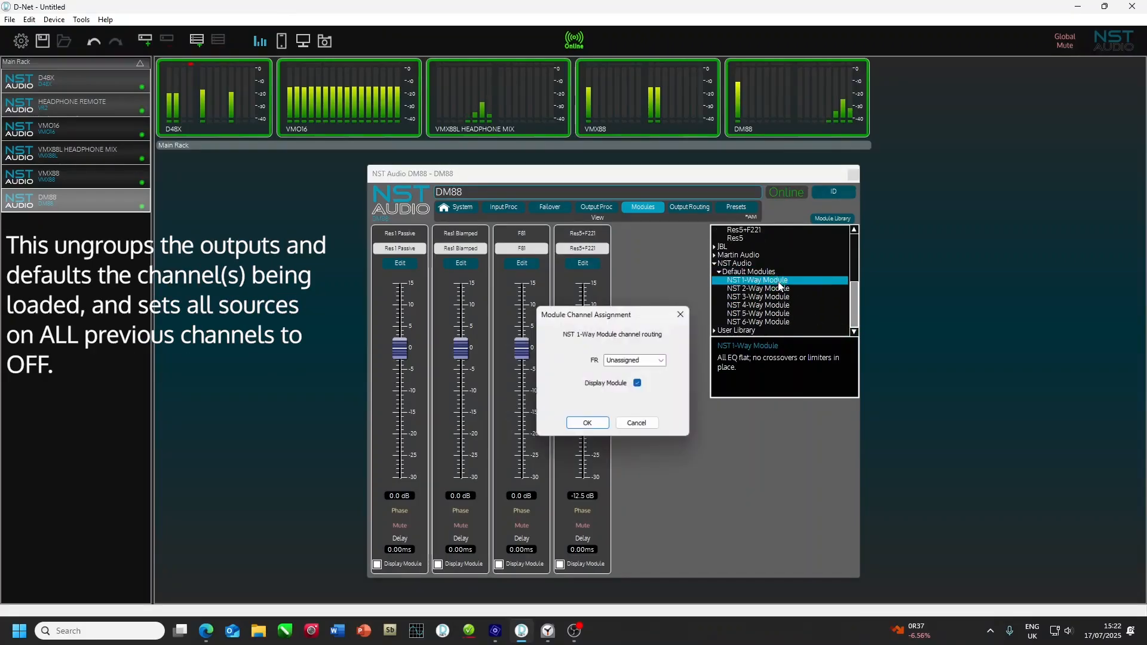
click(662, 361)
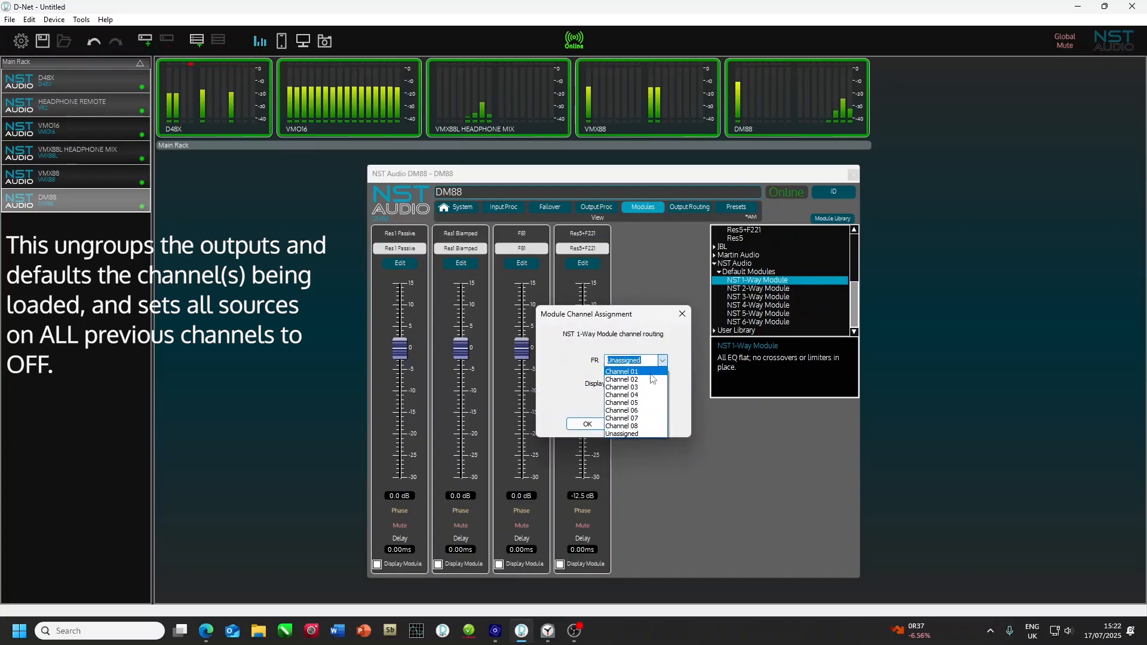
click(650, 375)
click(586, 425)
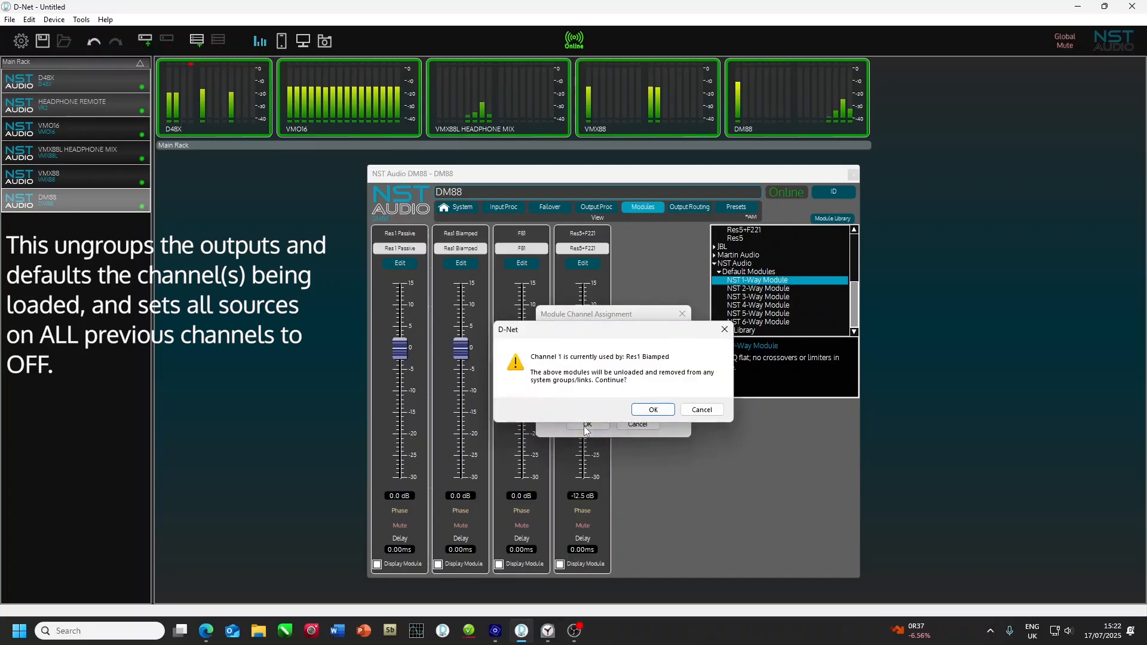
click(654, 410)
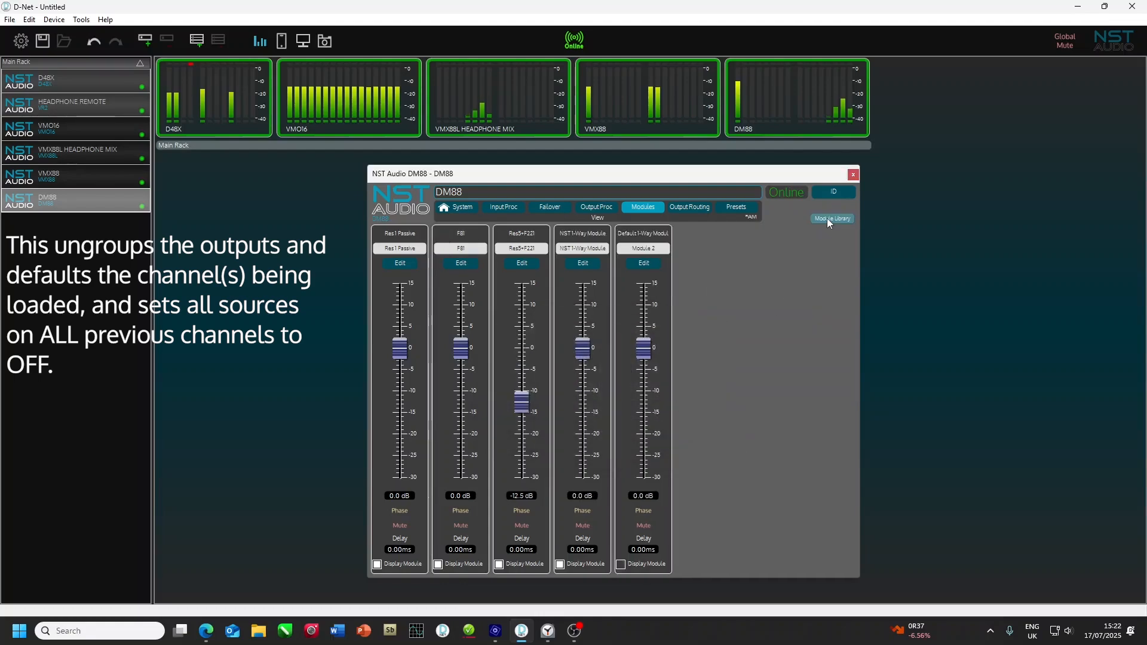
Step: Unload the Res5+F221 module by loading the NST 1-Way Module onto channel 05
click(827, 219)
double_click(751, 281)
click(660, 360)
click(651, 407)
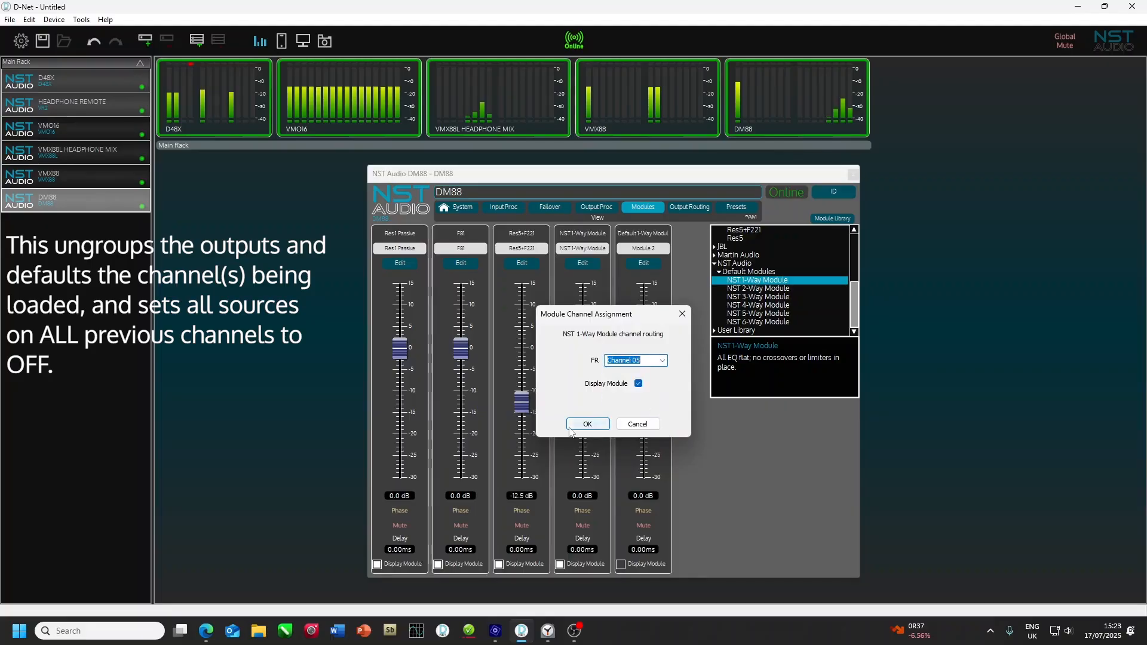
click(586, 425)
click(655, 410)
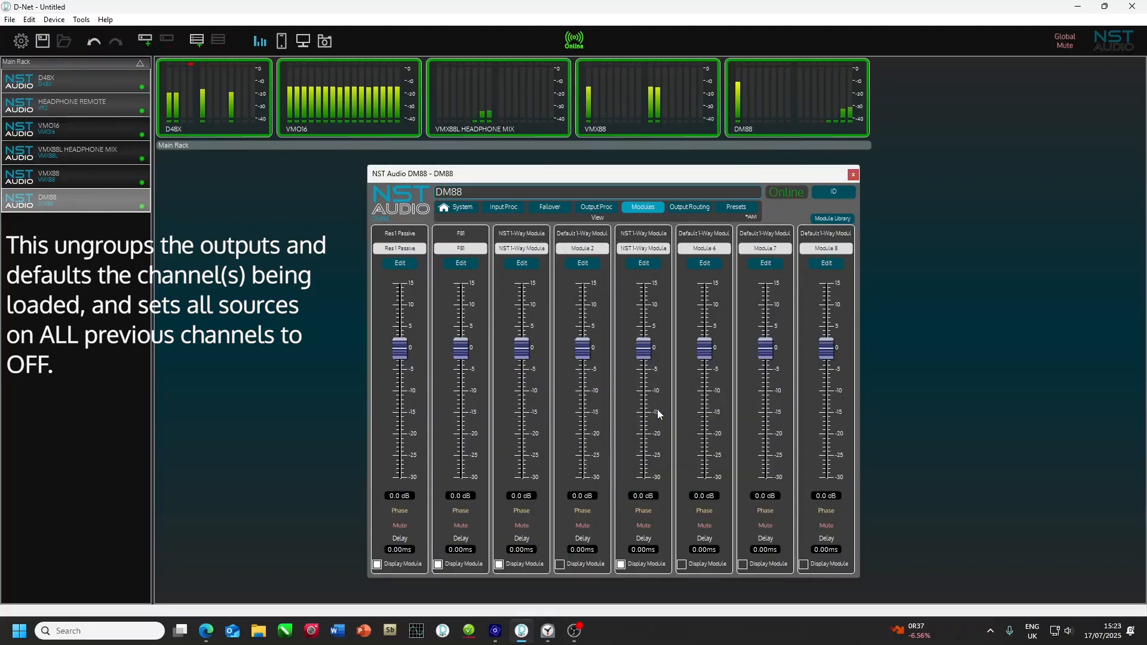